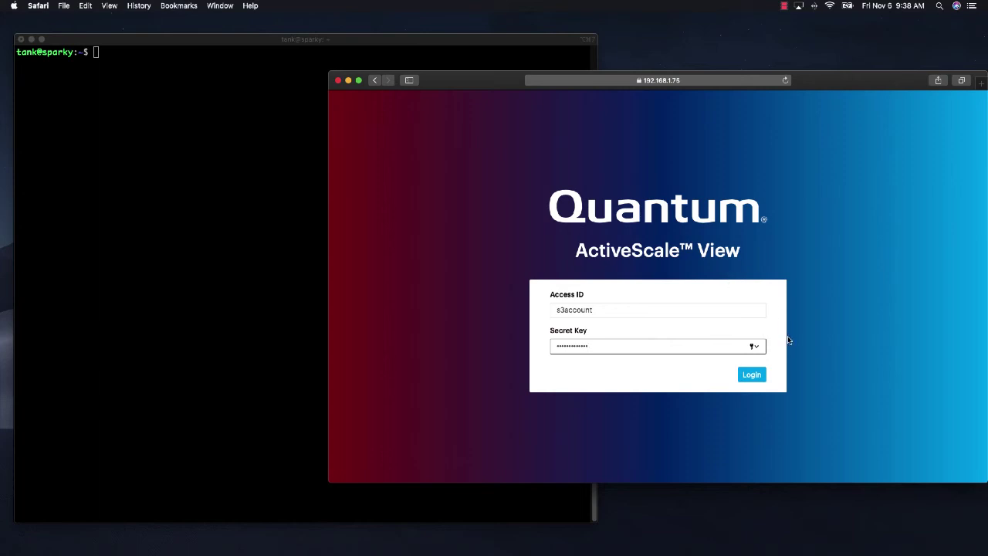
Log in to the dashboard and start a new bucket named demo
{"action": "left_click", "coordinate": [752, 375]}
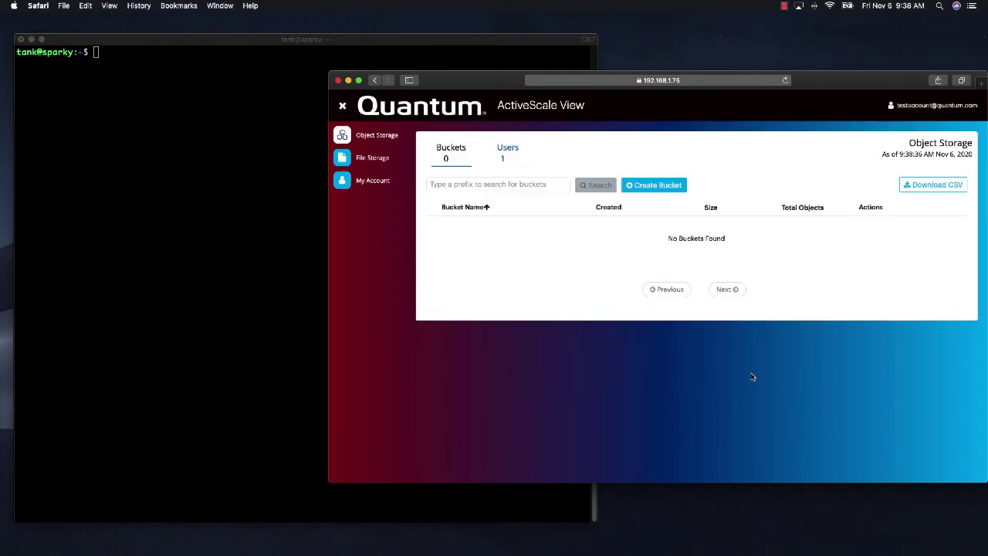
{"action": "left_click", "coordinate": [660, 187]}
{"action": "left_click", "coordinate": [648, 170]}
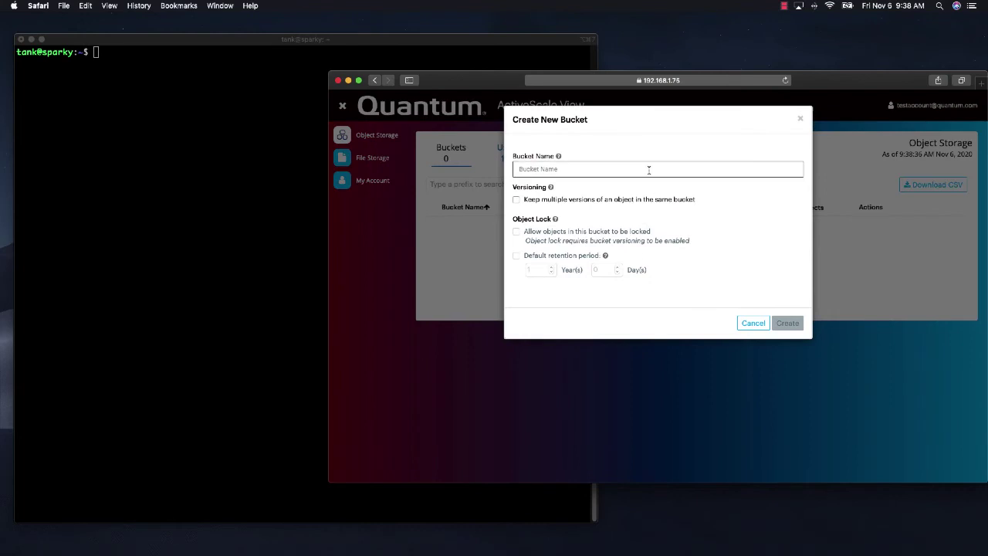
{"action": "type", "text": "demo"}
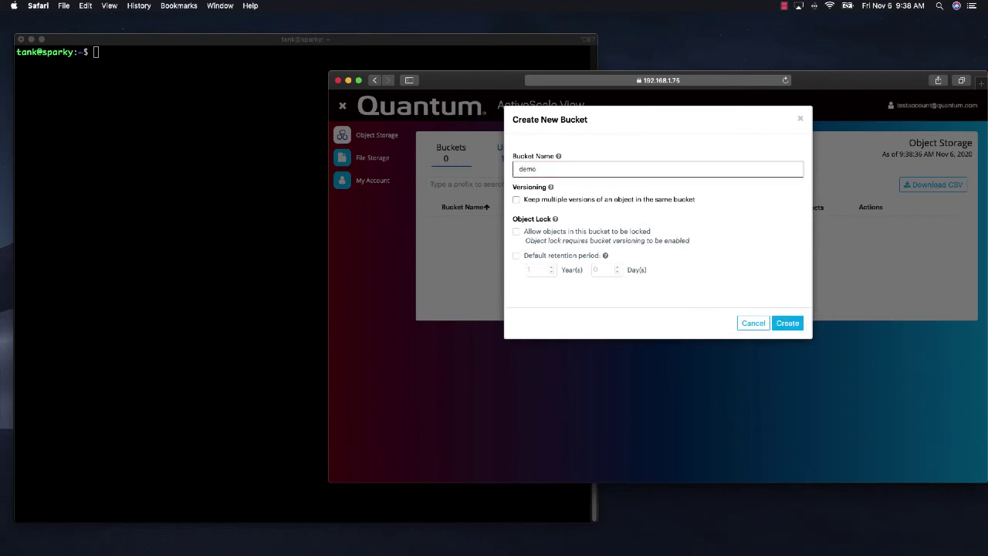
Enable versioning, object lock and 1-year default retention, create demo, and open its properties
{"action": "left_click", "coordinate": [517, 200]}
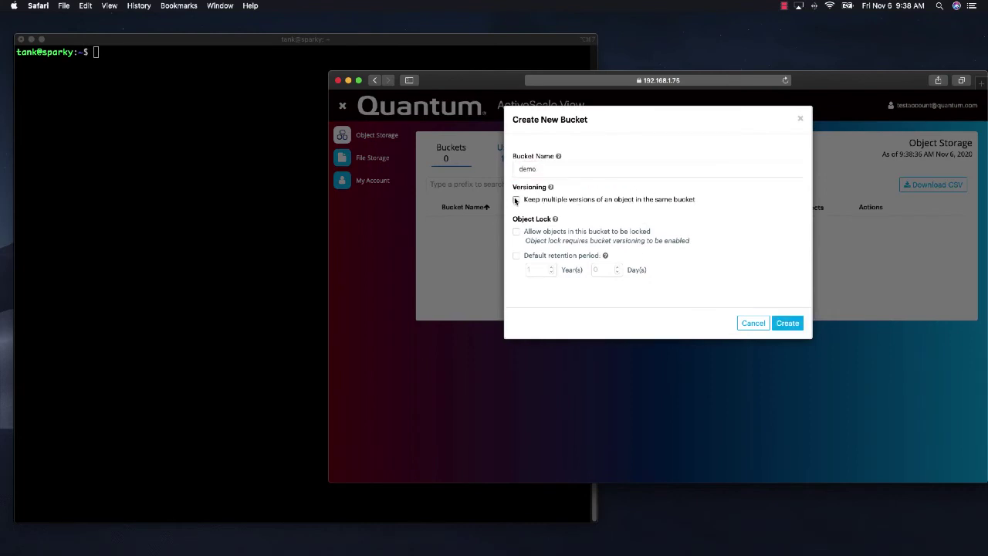
{"action": "left_click", "coordinate": [517, 231]}
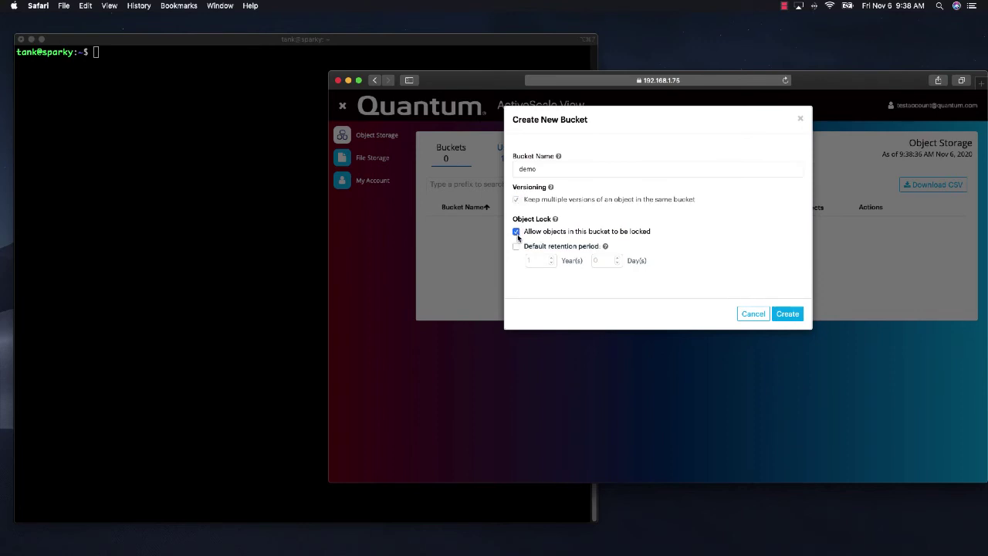
{"action": "left_click", "coordinate": [517, 247]}
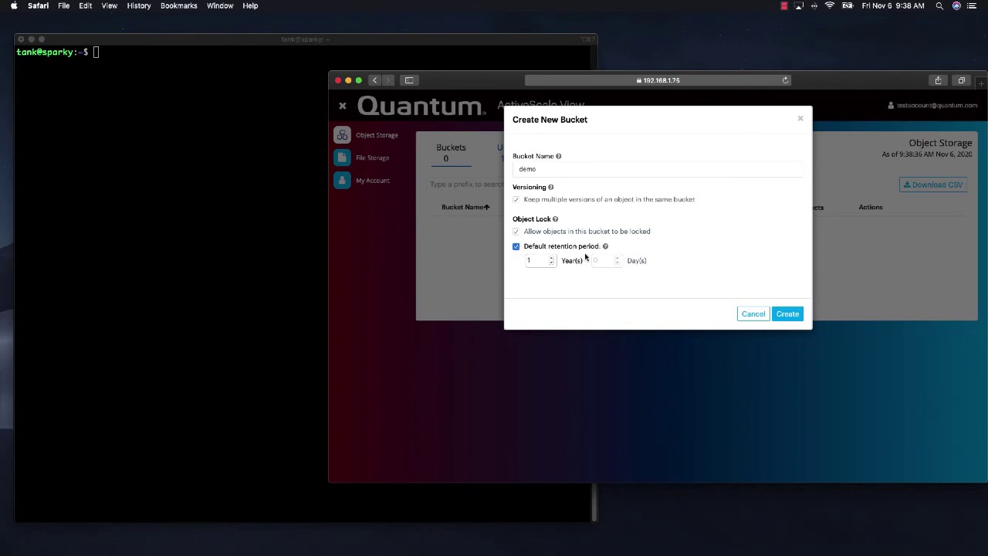
{"action": "left_click", "coordinate": [795, 317]}
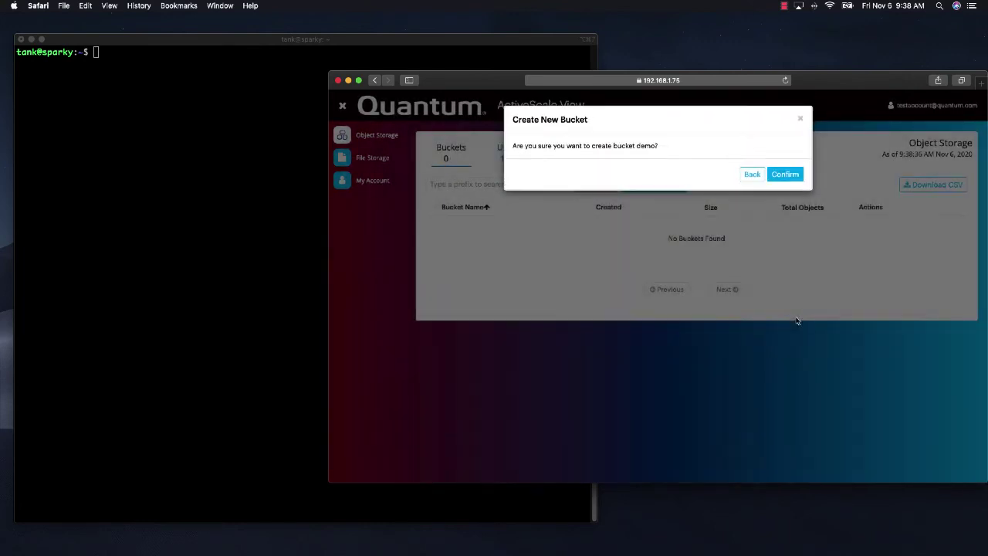
{"action": "left_click", "coordinate": [785, 176]}
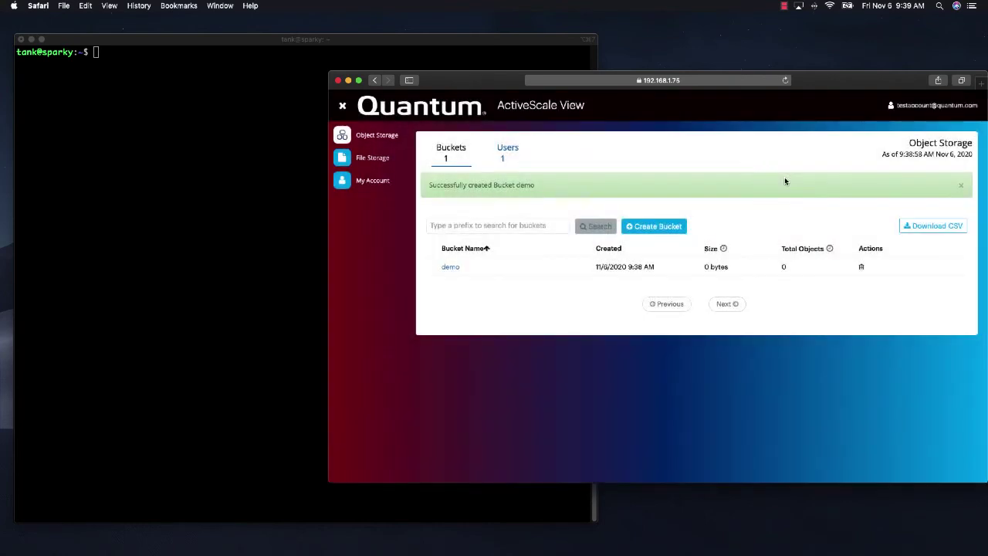
{"action": "left_click", "coordinate": [451, 267]}
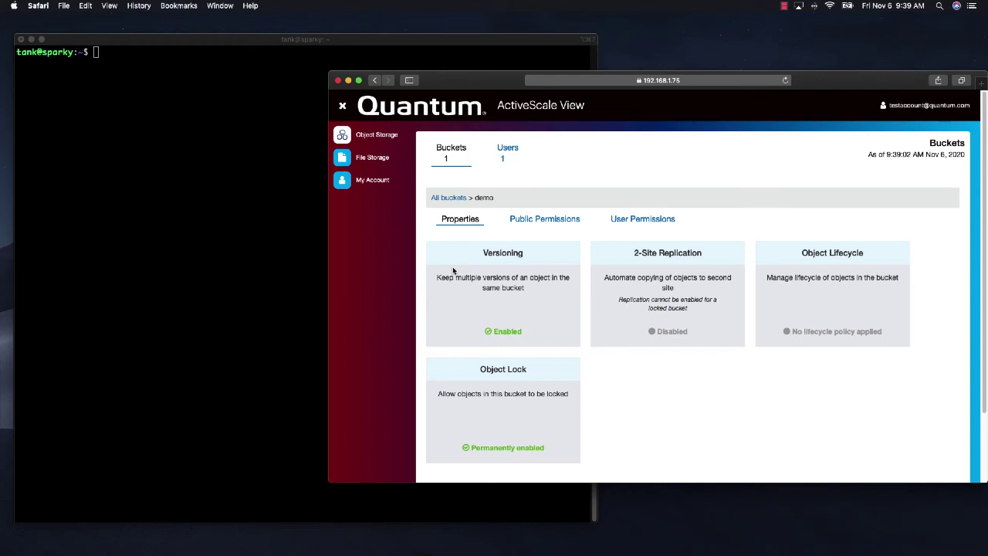
{"action": "left_click", "coordinate": [249, 206]}
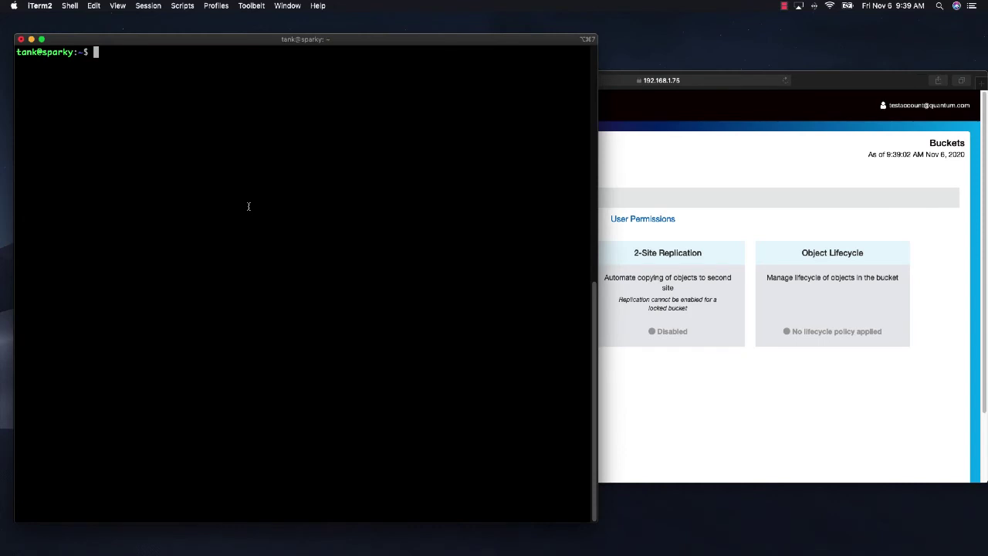
Run list-buckets, then get demo's object lock configuration, highlighting Enabled and one-year retention
{"action": "type", "text": "aws --profile demo s3api list-buckets"}
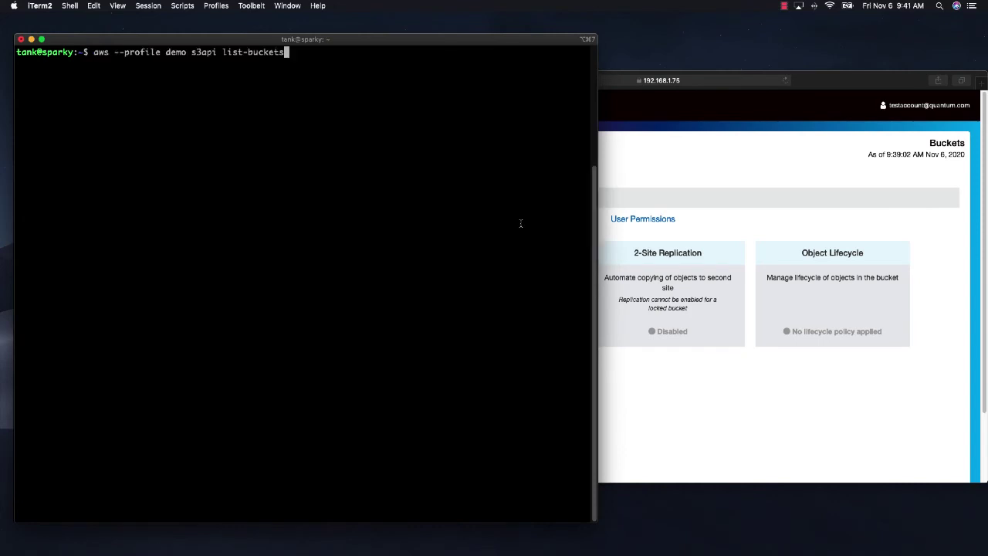
{"action": "left_click_drag", "start_coordinate": [191, 51], "coordinate": [285, 52]}
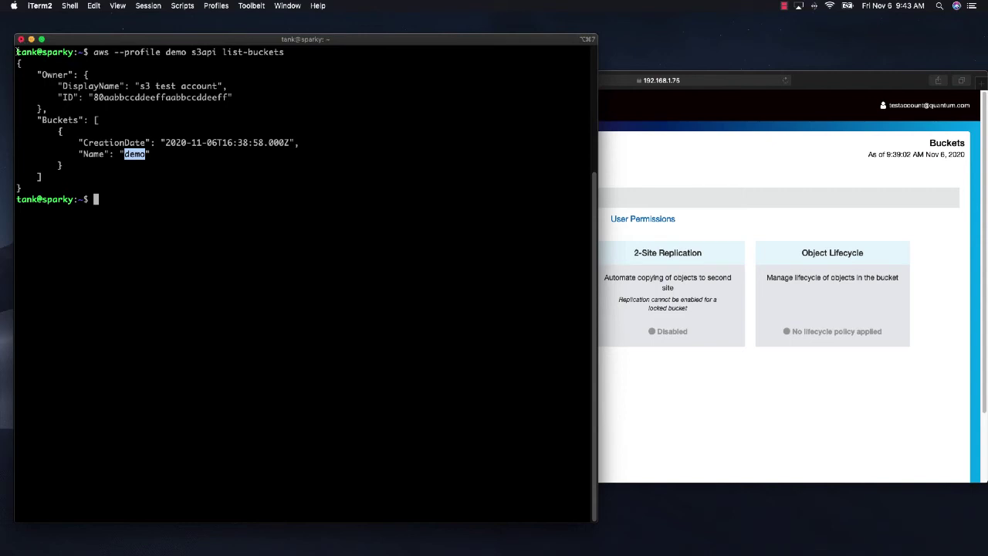
{"action": "type", "text": "aws --profile demo s3api get-object-lock-configuration --bucket demo"}
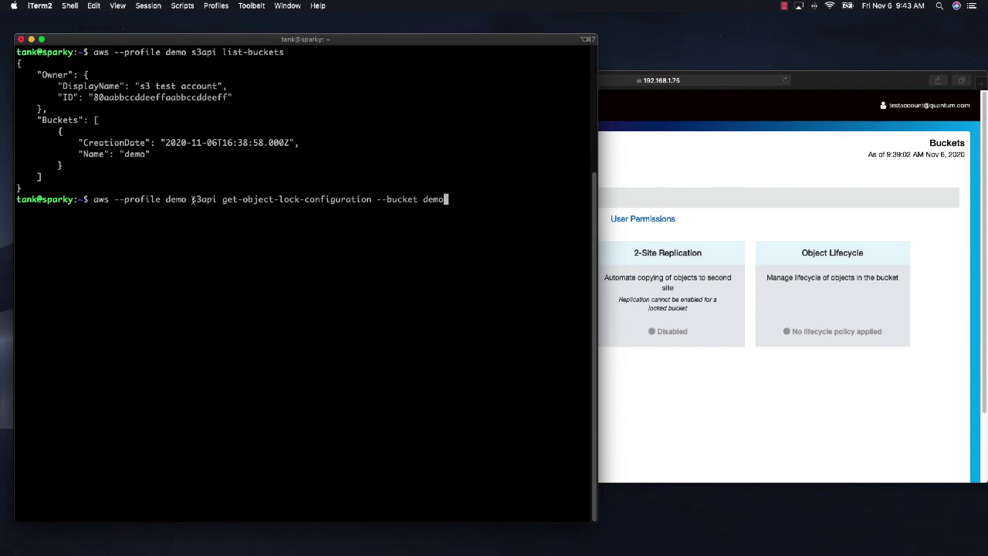
{"action": "left_click_drag", "start_coordinate": [193, 199], "coordinate": [373, 201]}
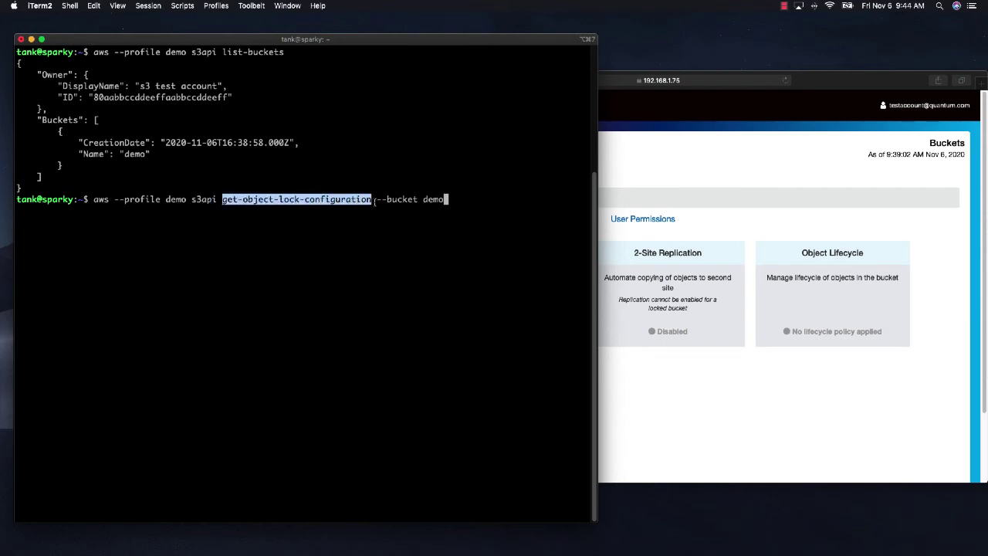
{"action": "left_click_drag", "start_coordinate": [424, 199], "coordinate": [445, 199]}
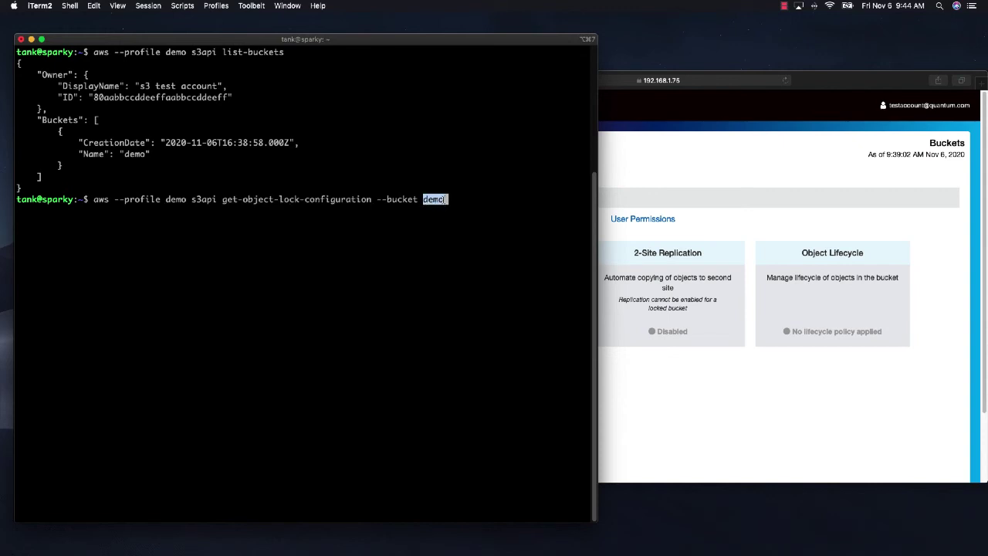
{"action": "key", "text": "Return"}
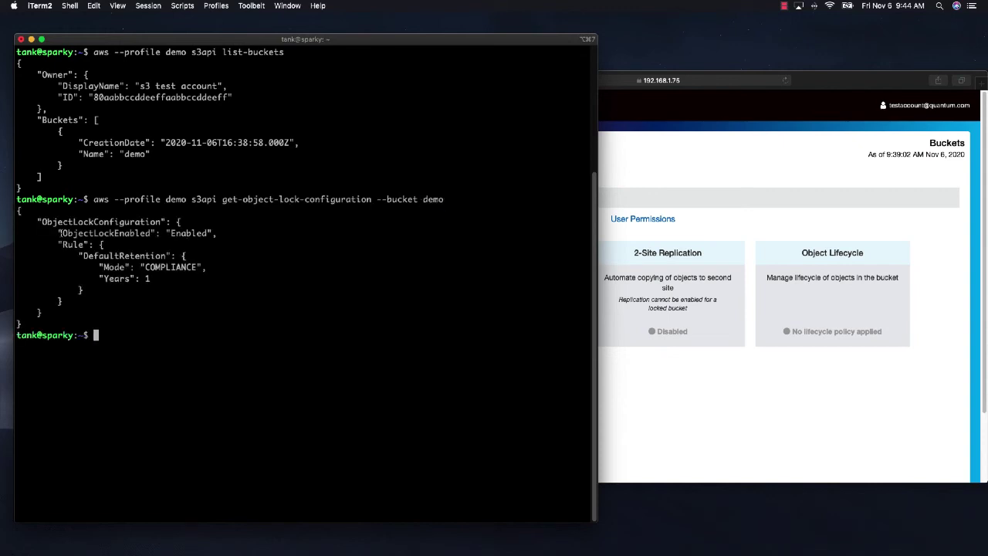
{"action": "left_click_drag", "start_coordinate": [59, 232], "coordinate": [210, 233]}
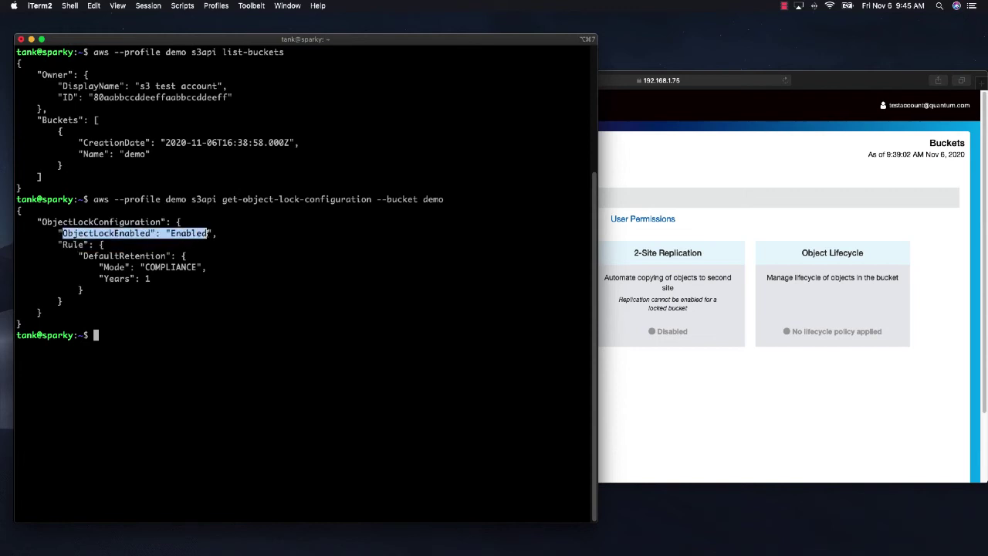
{"action": "left_click_drag", "start_coordinate": [103, 279], "coordinate": [153, 278]}
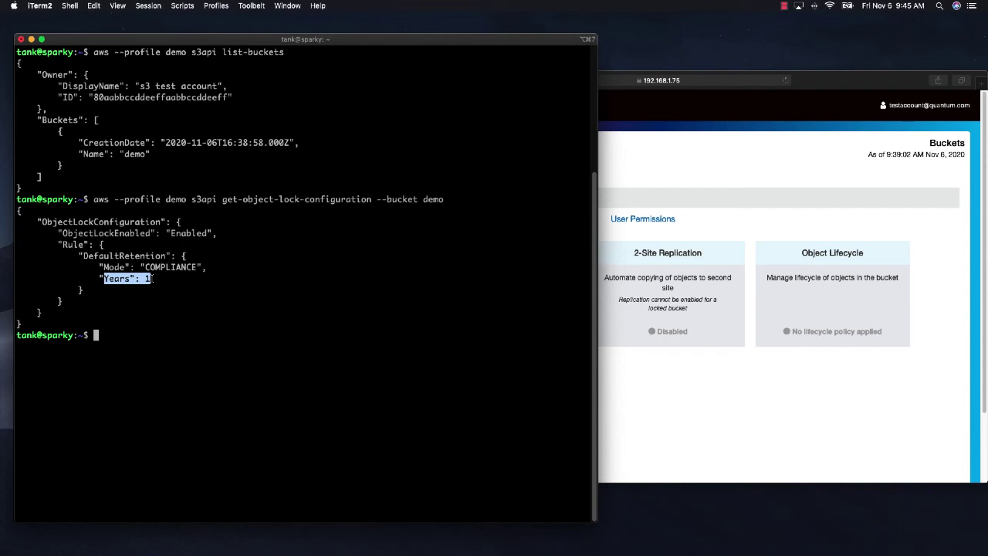
Run put-object to upload FranksFile as FranksObject into bucket demo, returning VersionId and ETag
{"action": "type", "text": "aws --profile demo s3api put-object --key FranksObject --body FranksFile --bucket demo --content-md5 rbJj8fuWp2SNf7/sL6IsSg=="}
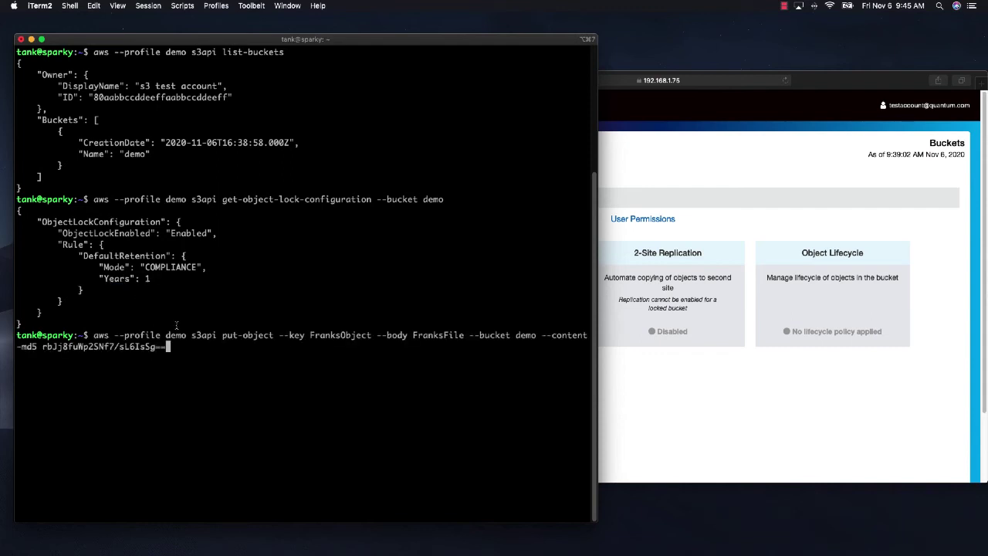
{"action": "left_click_drag", "start_coordinate": [191, 335], "coordinate": [371, 335]}
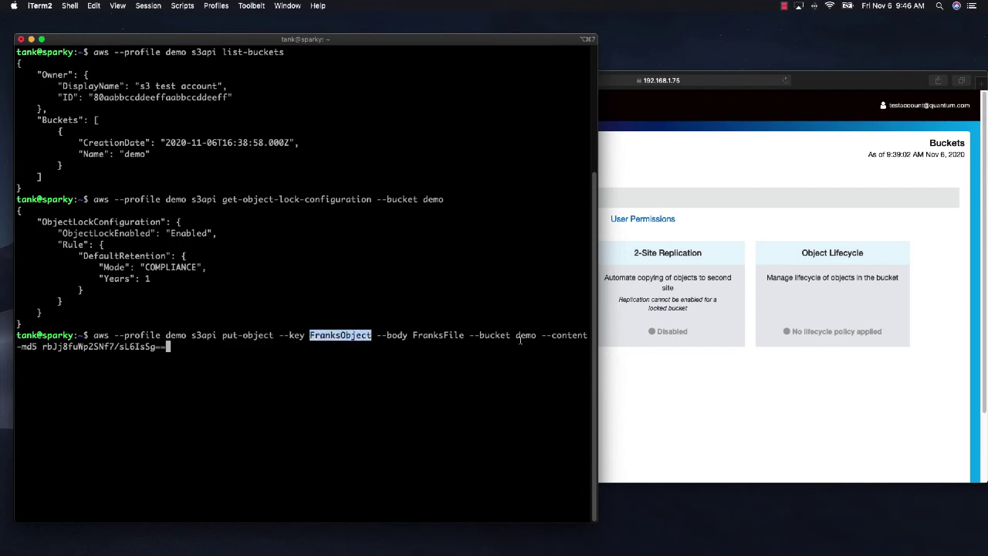
{"action": "left_click_drag", "start_coordinate": [516, 340], "coordinate": [537, 341]}
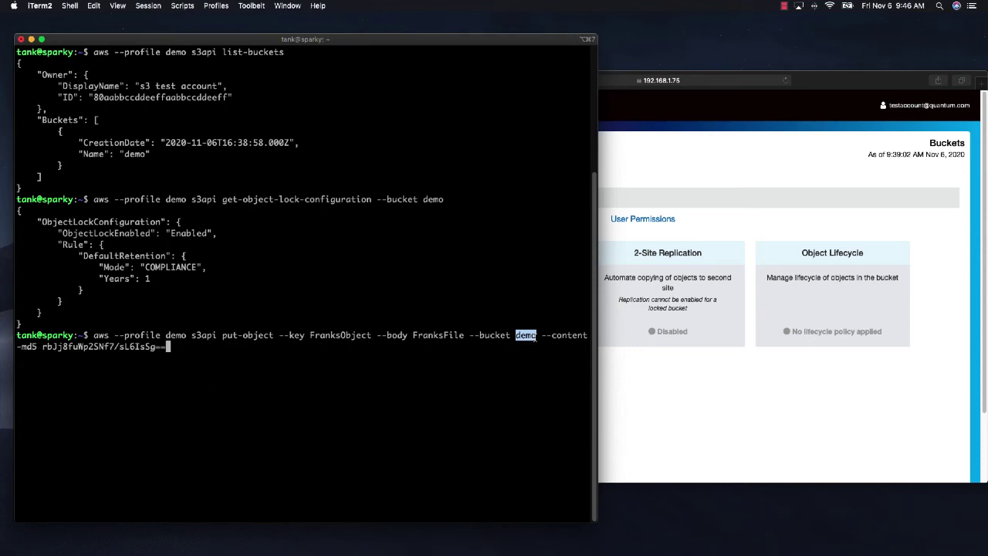
{"action": "key", "text": "Return"}
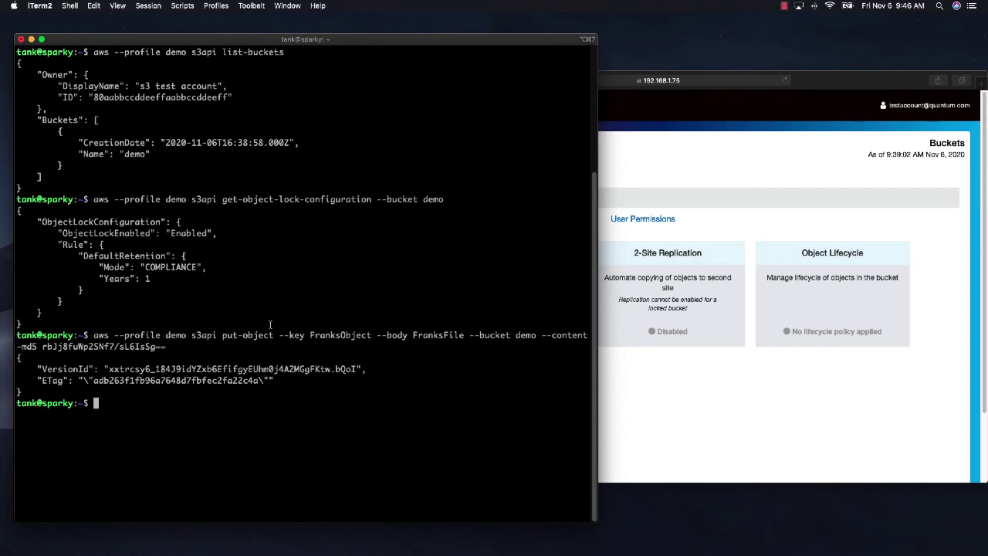
Run list-objects on demo, highlighting the FranksObject key and its LastModified timestamp
{"action": "type", "text": "aws --profile demo s3api list-objects --bucket demo"}
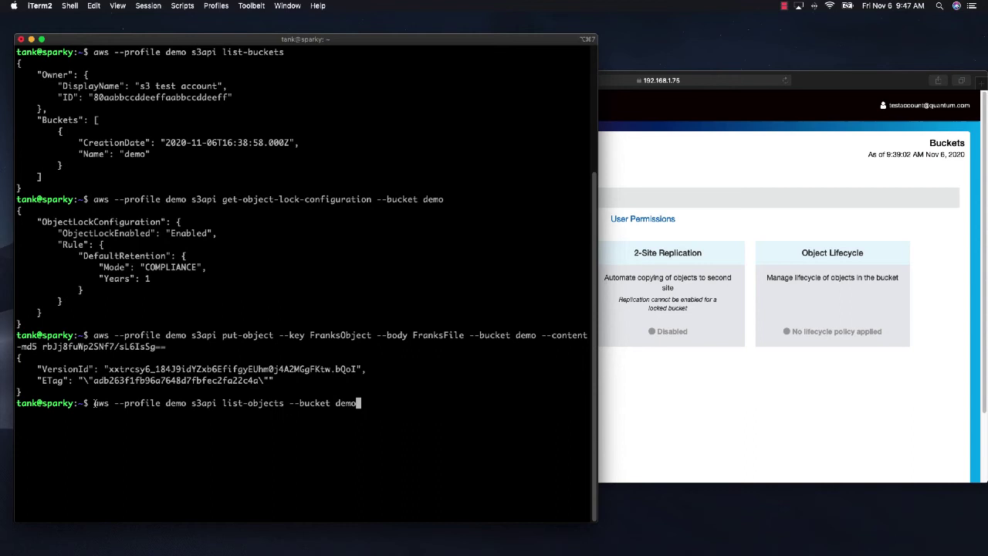
{"action": "left_click_drag", "start_coordinate": [191, 403], "coordinate": [355, 403]}
{"action": "key", "text": "Return"}
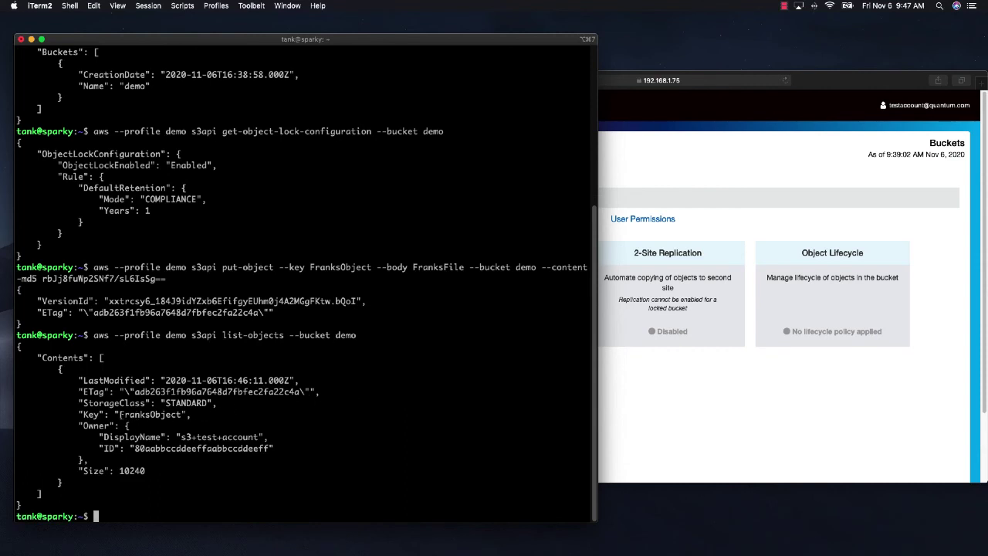
{"action": "left_click_drag", "start_coordinate": [120, 415], "coordinate": [182, 415]}
{"action": "left_click_drag", "start_coordinate": [165, 380], "coordinate": [291, 380]}
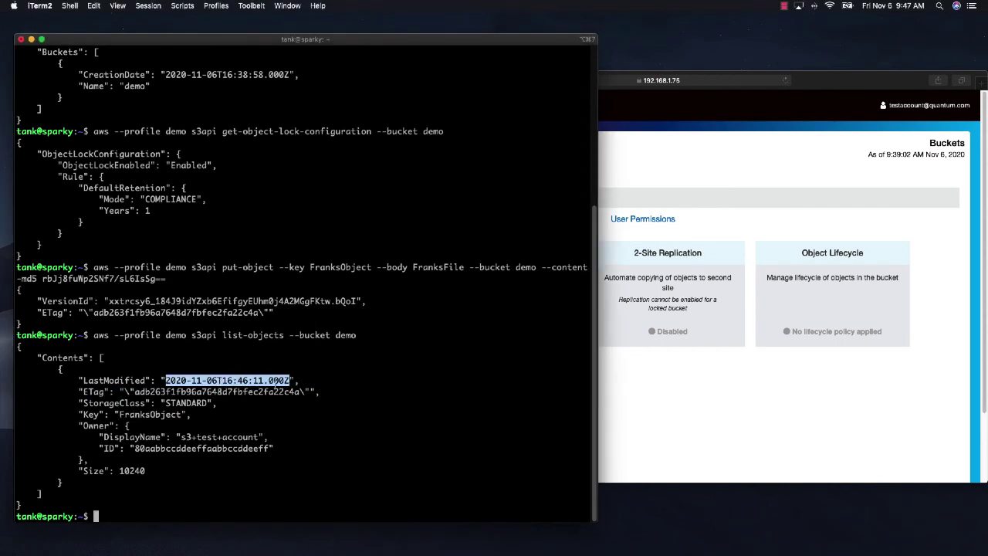
{"action": "left_click_drag", "start_coordinate": [120, 415], "coordinate": [183, 414]}
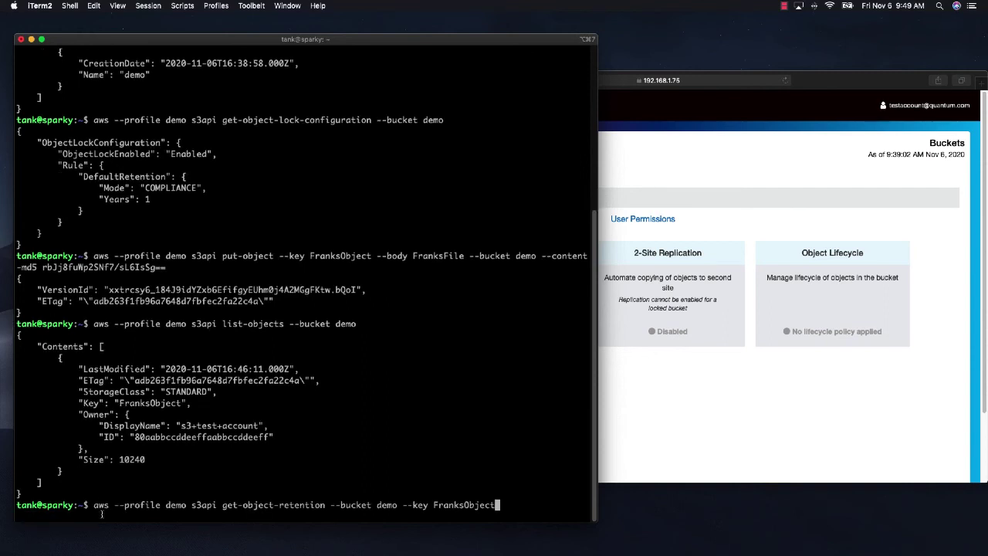
Run get-object-retention for FranksObject, highlighting COMPLIANCE mode and RetainUntilDate 2021-11-06T16:46:11.027Z
{"action": "left_click_drag", "start_coordinate": [192, 506], "coordinate": [326, 507]}
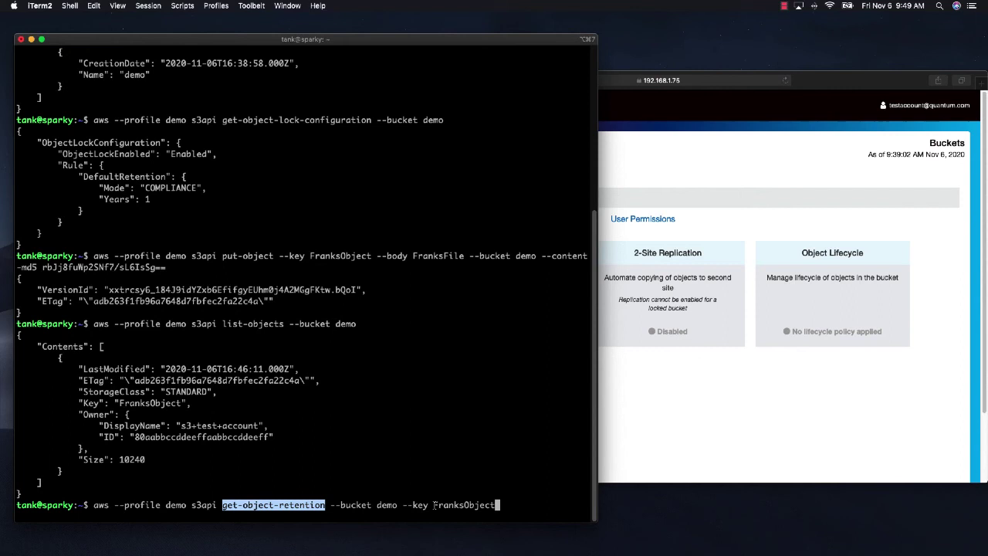
{"action": "left_click_drag", "start_coordinate": [434, 505], "coordinate": [495, 505]}
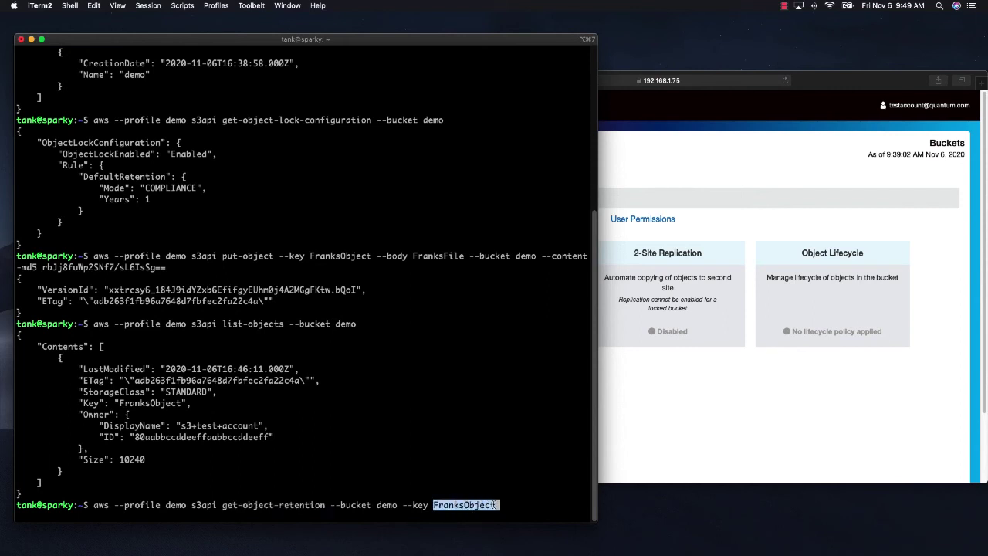
{"action": "key", "text": "Return"}
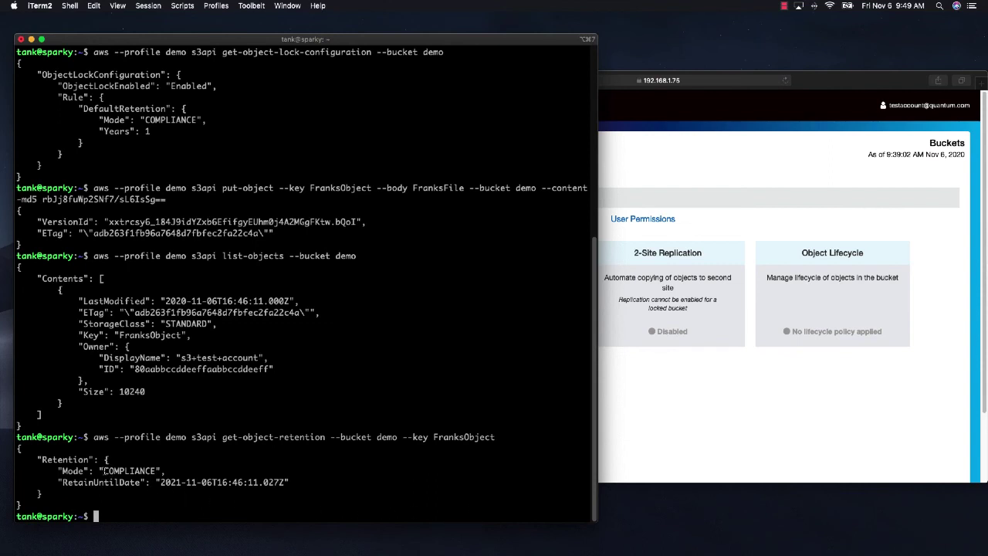
{"action": "left_click_drag", "start_coordinate": [104, 471], "coordinate": [157, 471]}
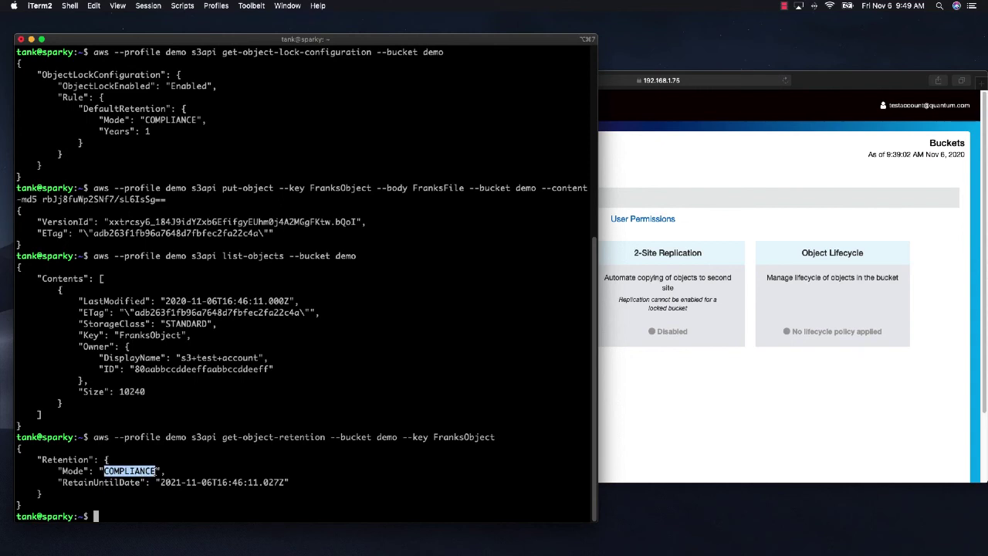
{"action": "left_click_drag", "start_coordinate": [159, 482], "coordinate": [285, 482]}
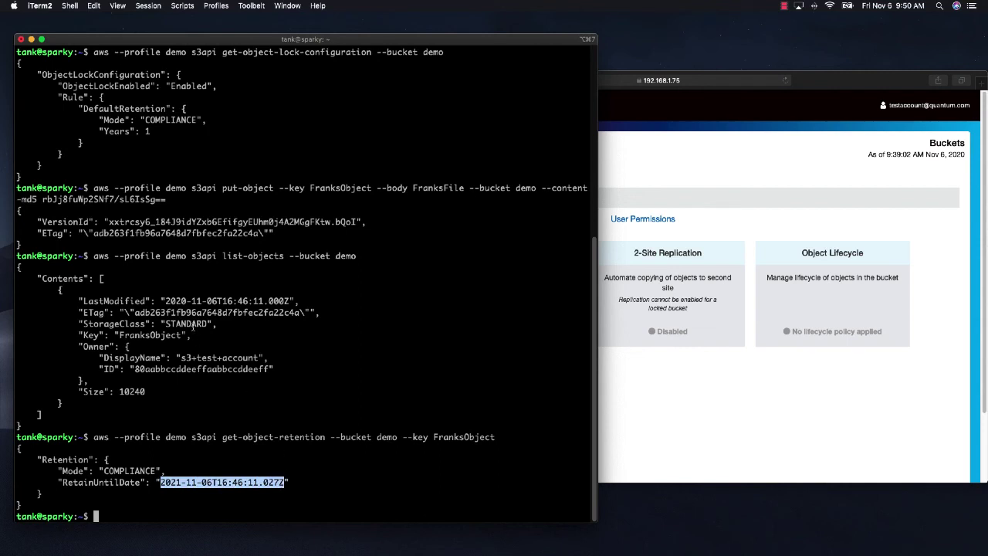
{"action": "left_click_drag", "start_coordinate": [165, 301], "coordinate": [290, 302]}
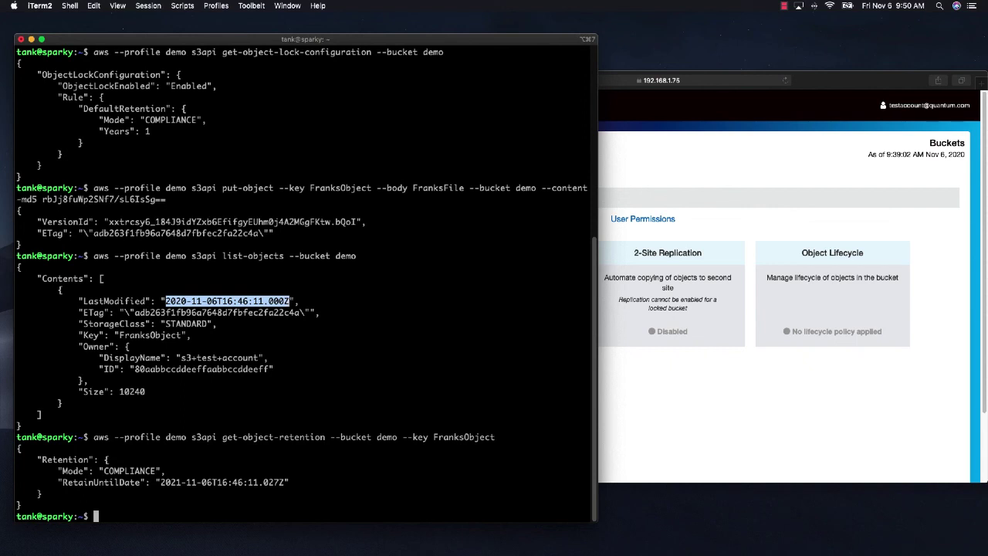
{"action": "key", "text": "super+Tab"}
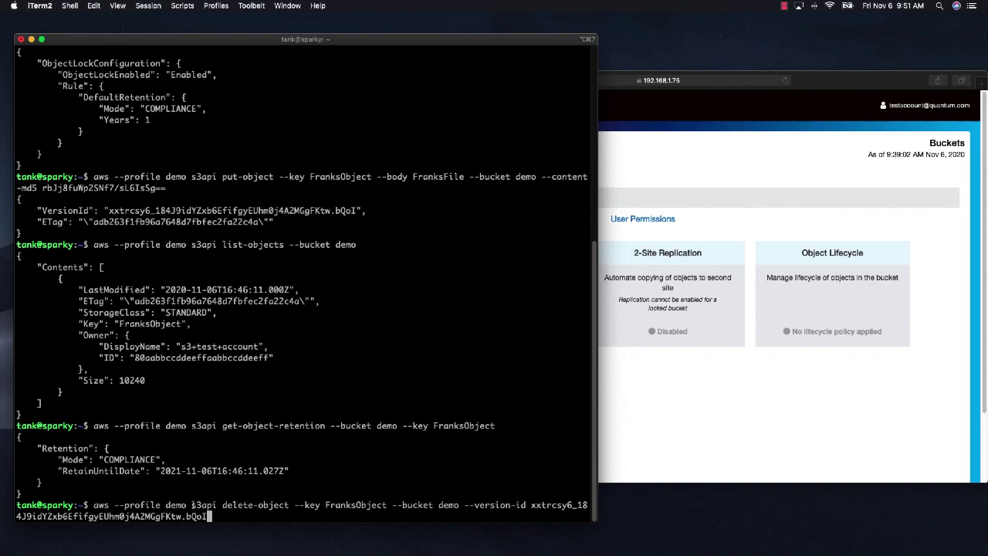
Run delete-object on FranksObject's version in demo and highlight the resulting AccessDenied error
{"action": "left_click_drag", "start_coordinate": [193, 505], "coordinate": [460, 505]}
{"action": "left_click", "coordinate": [327, 505]}
{"action": "left_click", "coordinate": [438, 506]}
{"action": "key", "text": "Return"}
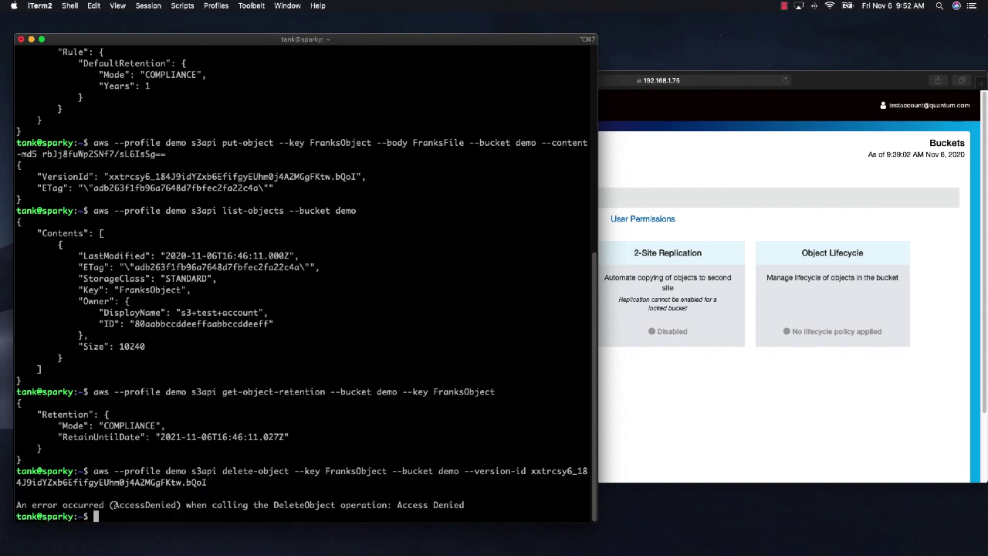
{"action": "left_click_drag", "start_coordinate": [114, 505], "coordinate": [177, 505]}
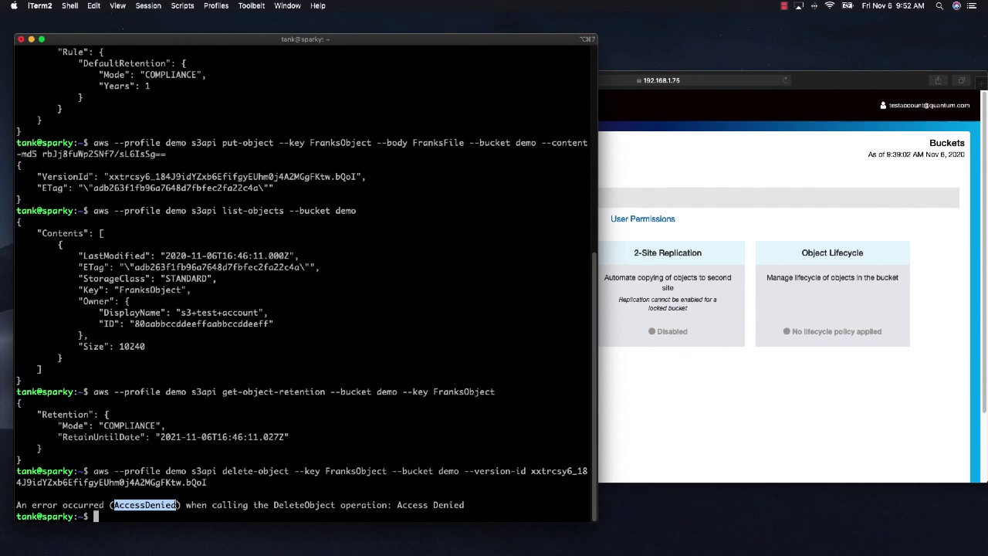
{"action": "left_click", "coordinate": [179, 505]}
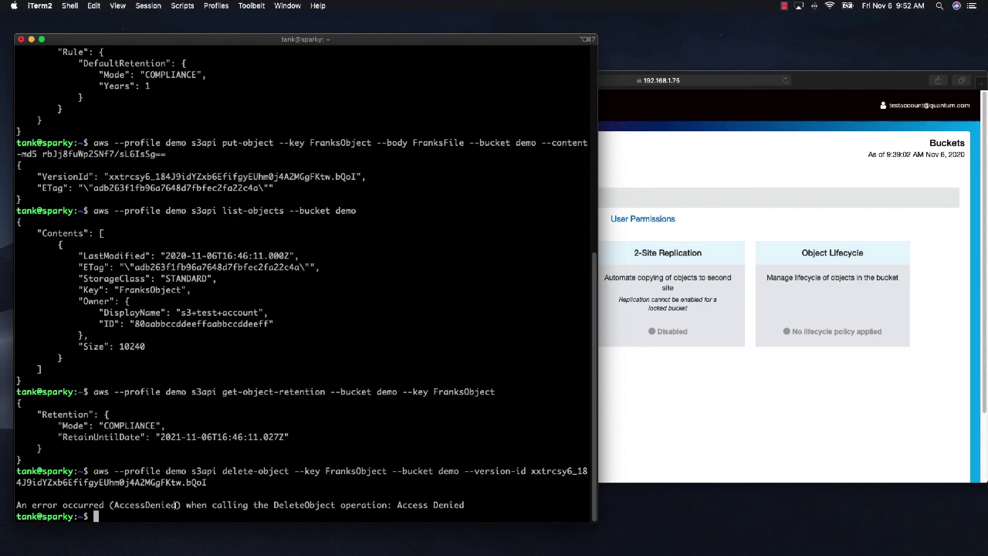